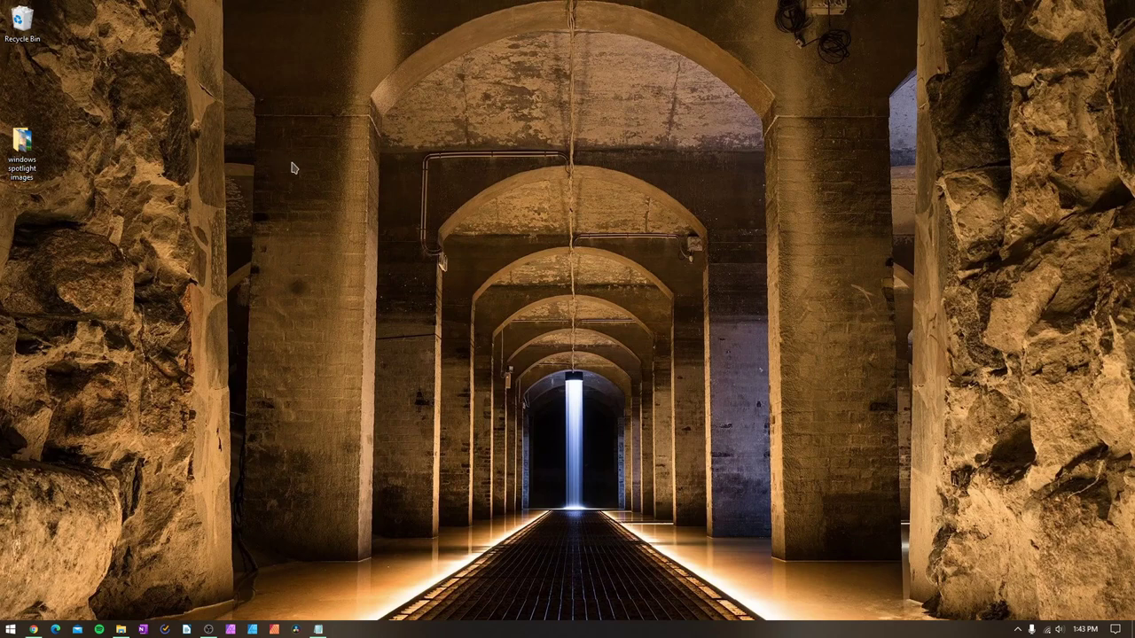
Browse the old windows spotlight images folder's pictures in the photo viewer, then close it.
double_click(25, 152)
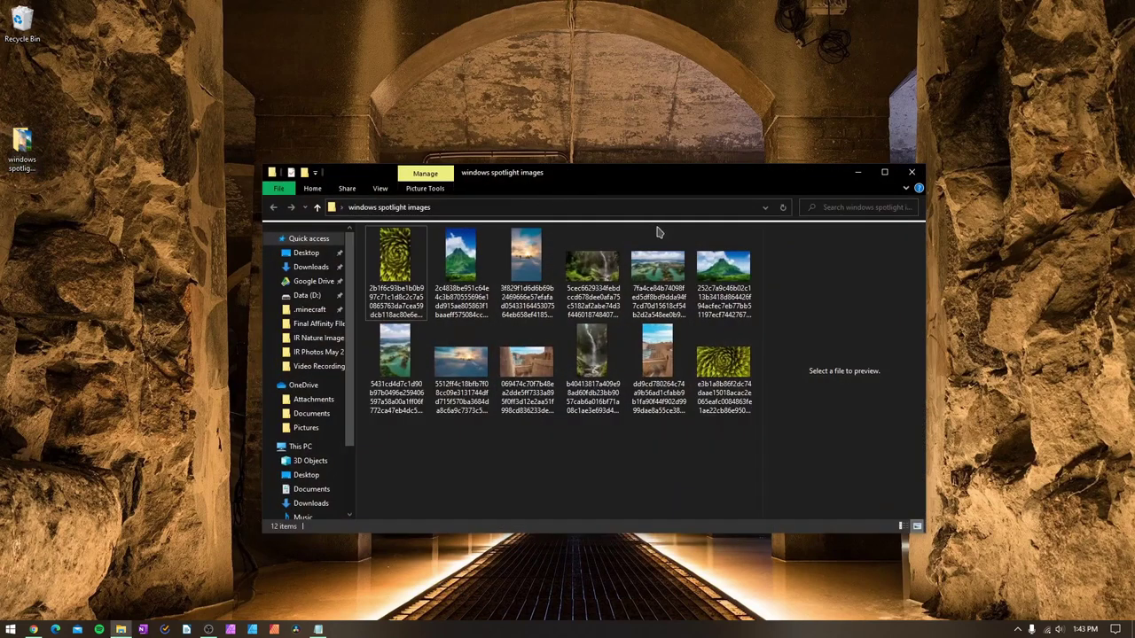
double_click(594, 268)
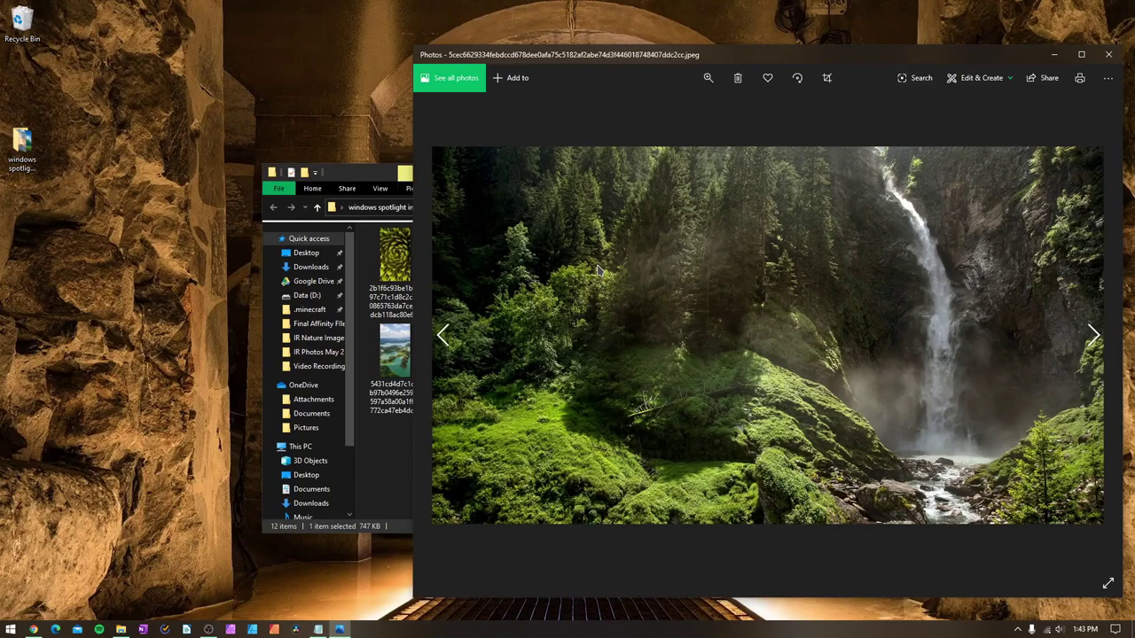
key(Left)
key(Left)
key(Left)
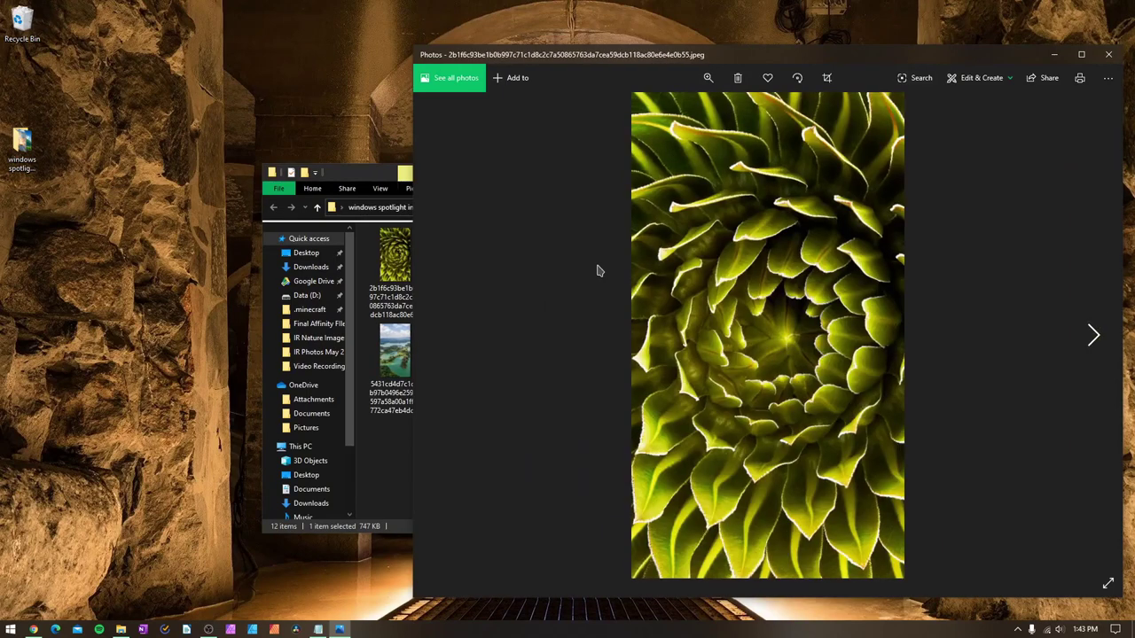
key(Right)
key(Right)
key(Right)
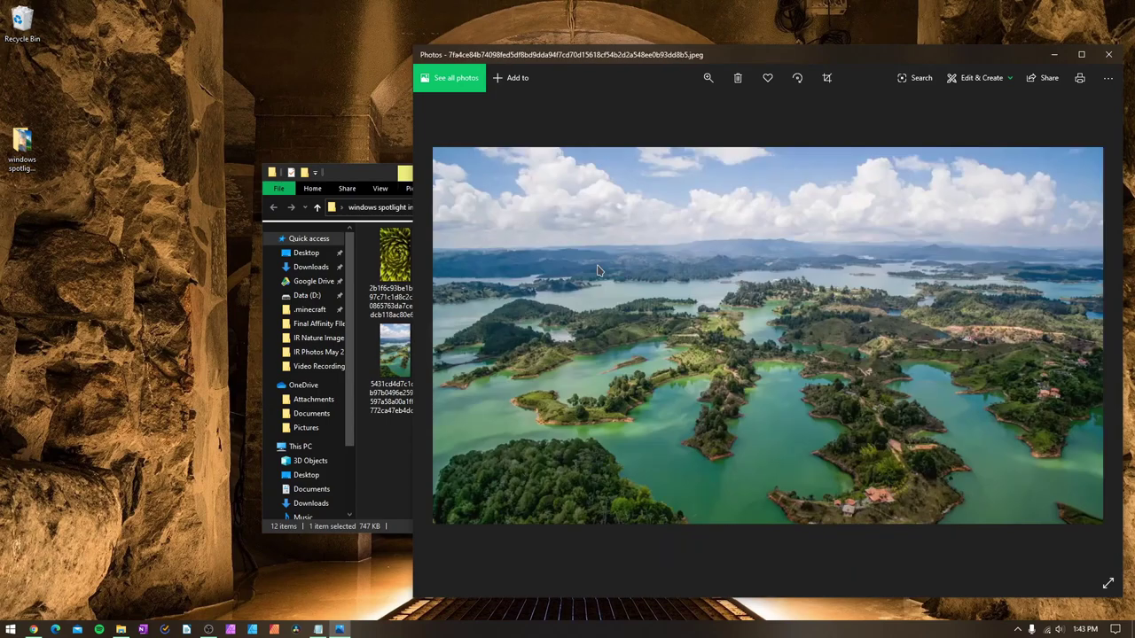
key(Right)
key(Right)
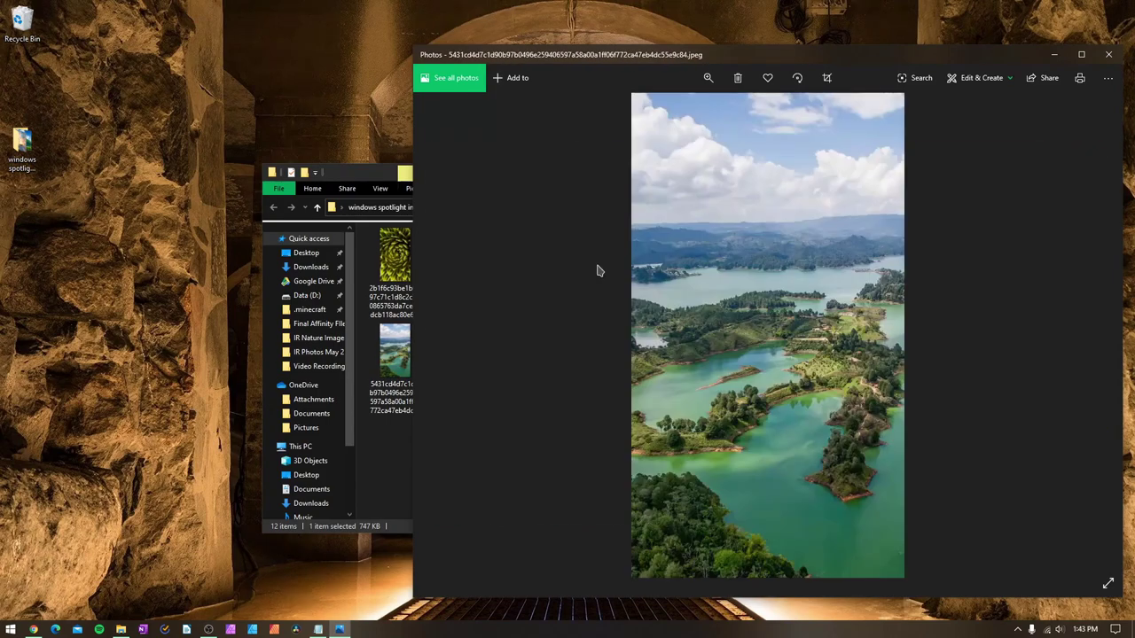
click(1108, 54)
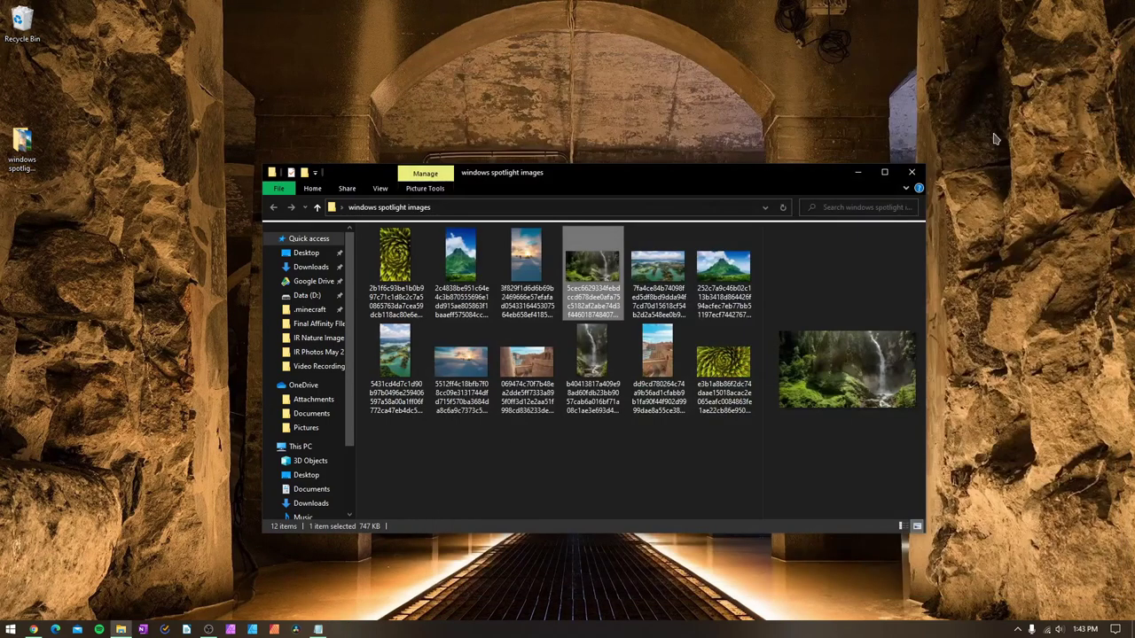
Delete the old windows spotlight images folder and select the Assets path text in Notepad.
click(858, 172)
drag(463, 86, 585, 166)
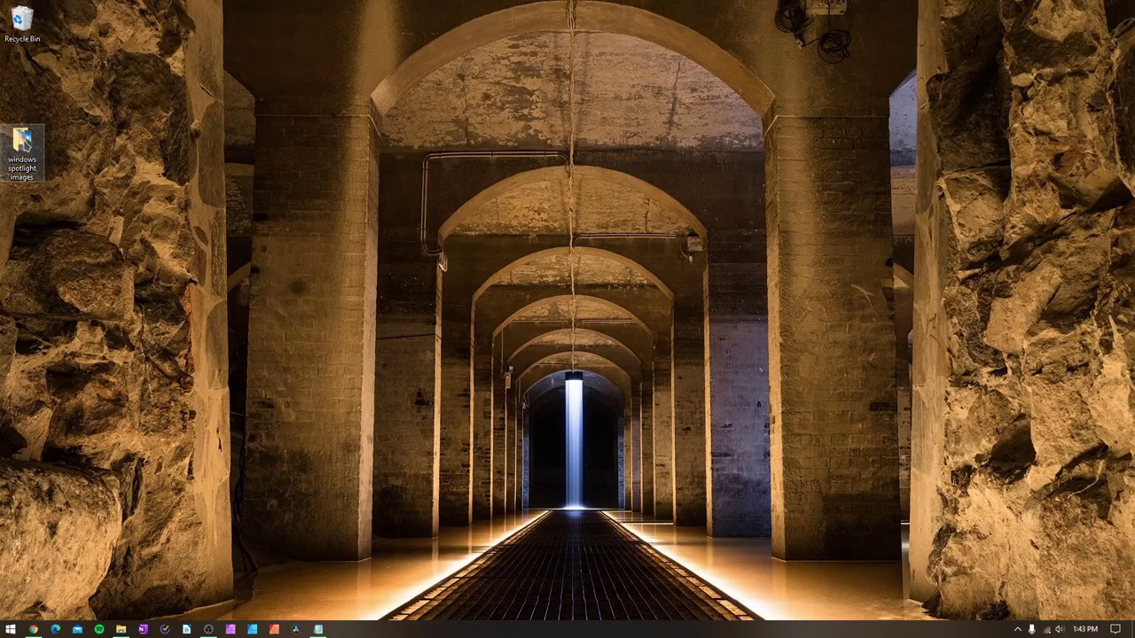
drag(22, 149, 24, 26)
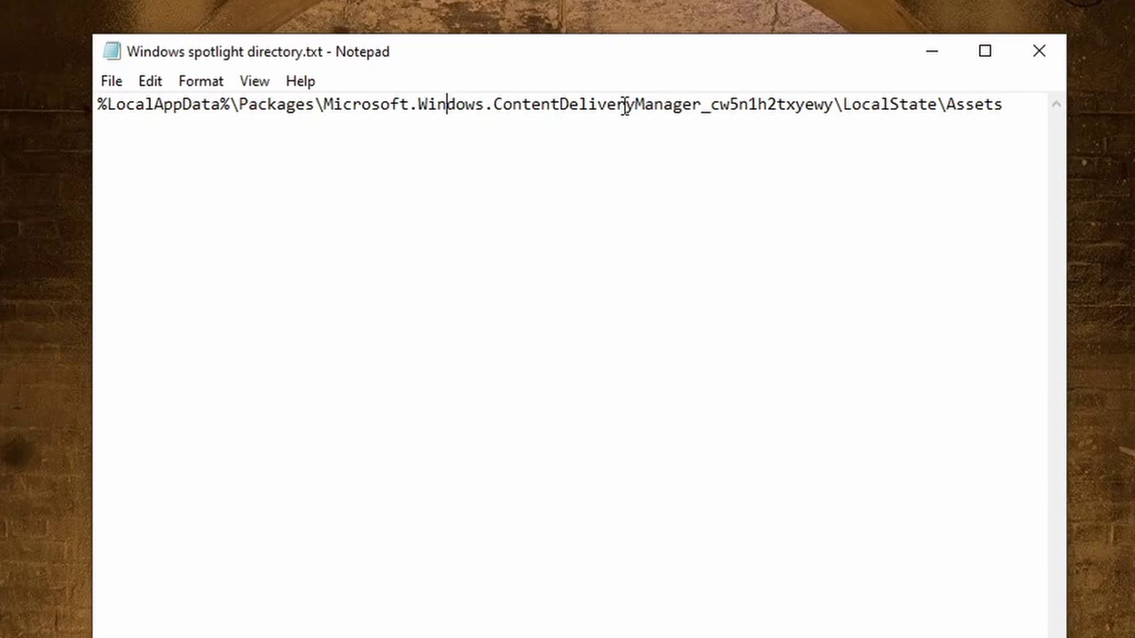
double_click(568, 104)
click(569, 105)
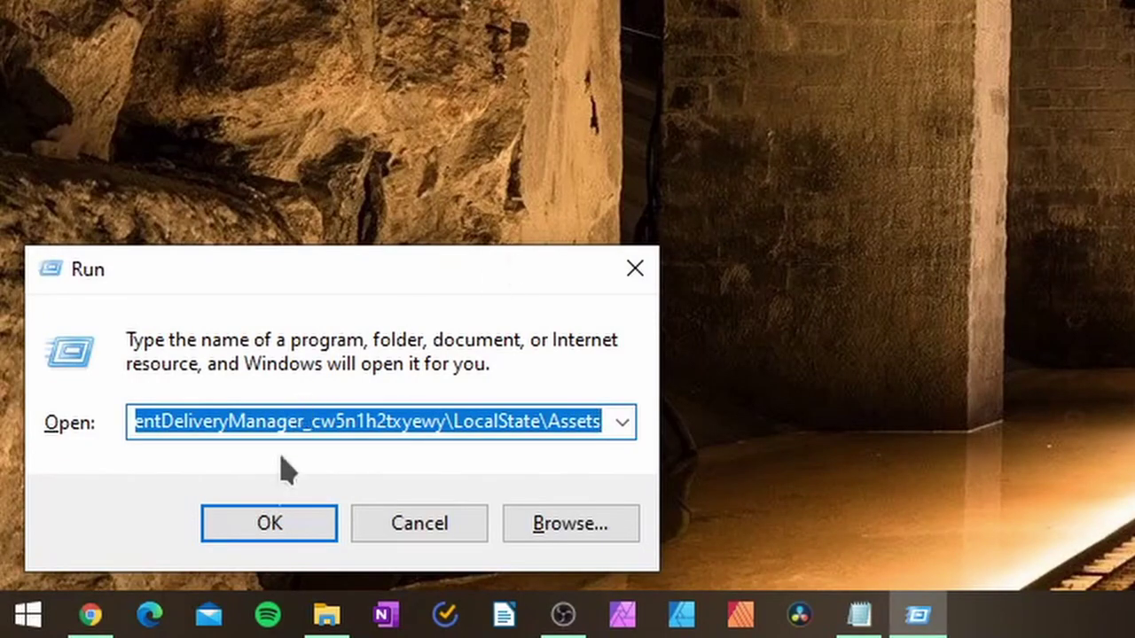
Open the Spotlight Assets folder from Run and confirm its LocalState location.
click(289, 526)
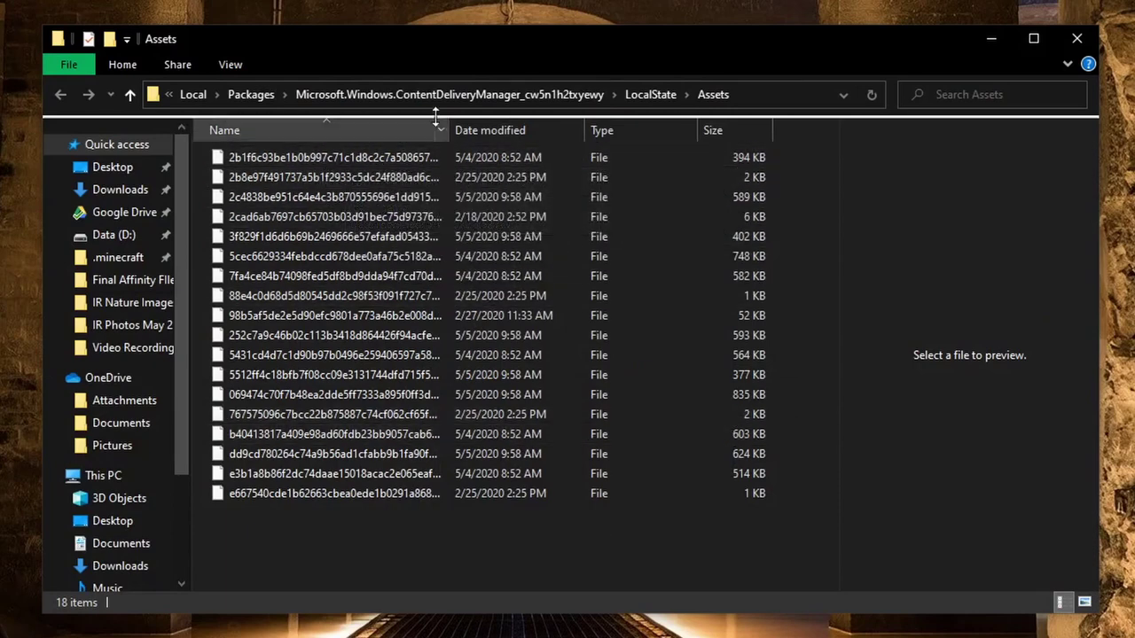
click(418, 93)
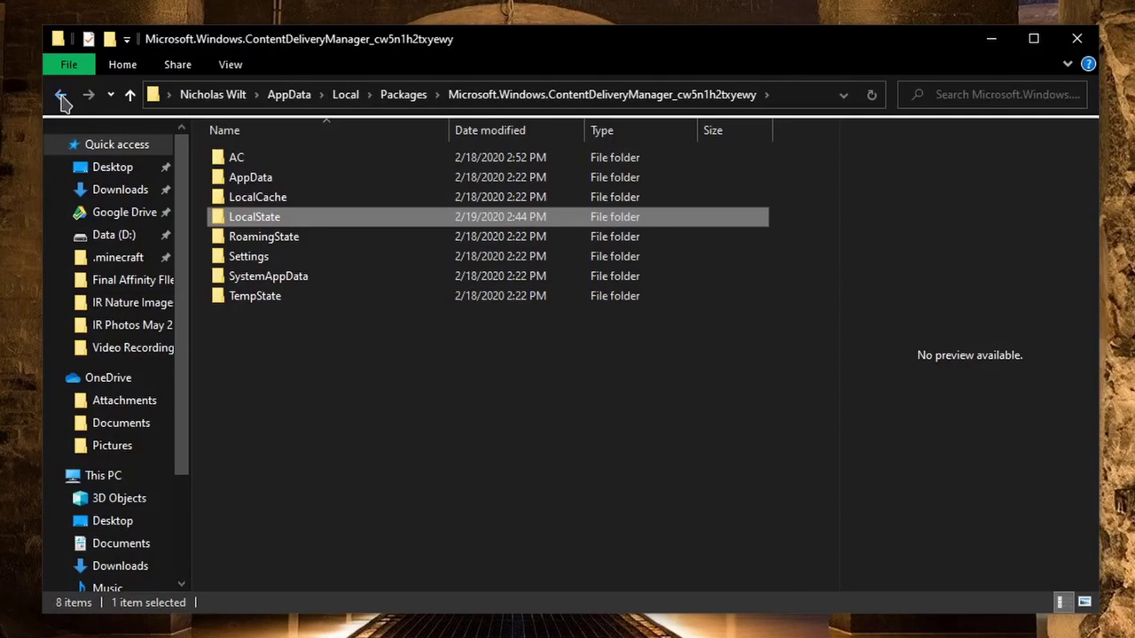
click(87, 94)
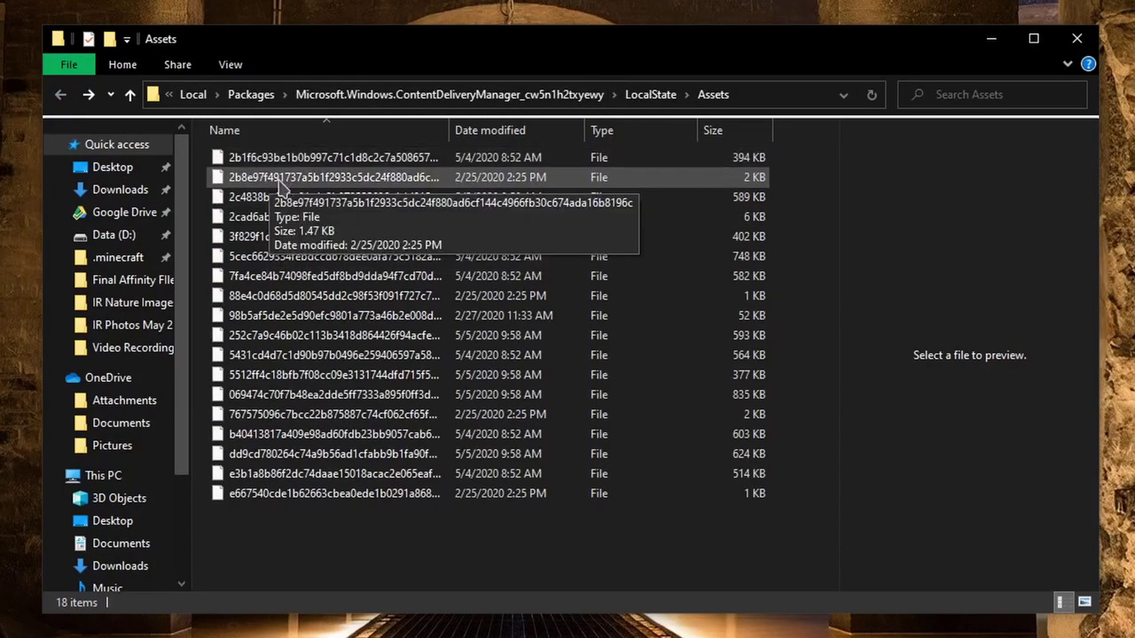
Check the first 394 KB file's properties to confirm it has no extension, without changes.
click(244, 160)
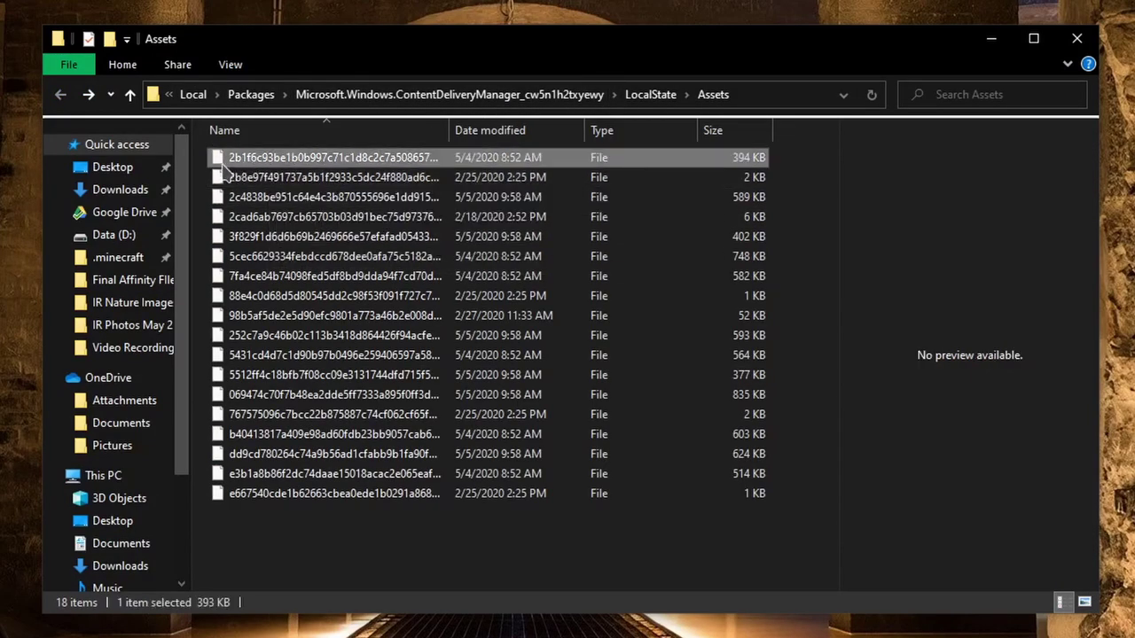
right_click(373, 160)
click(430, 496)
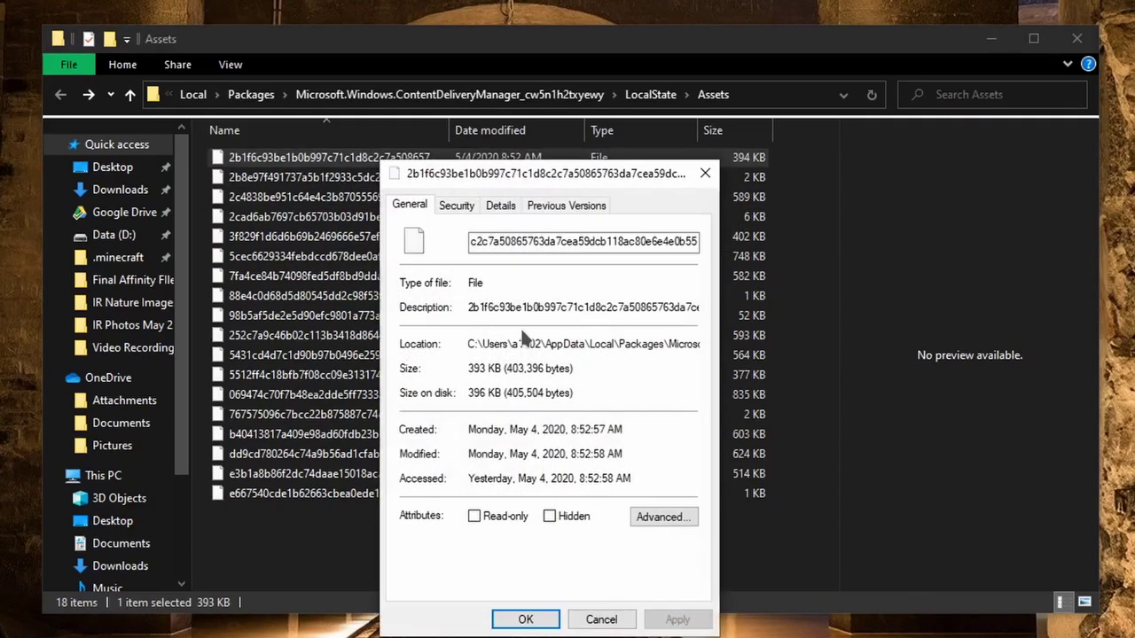
drag(533, 241, 698, 241)
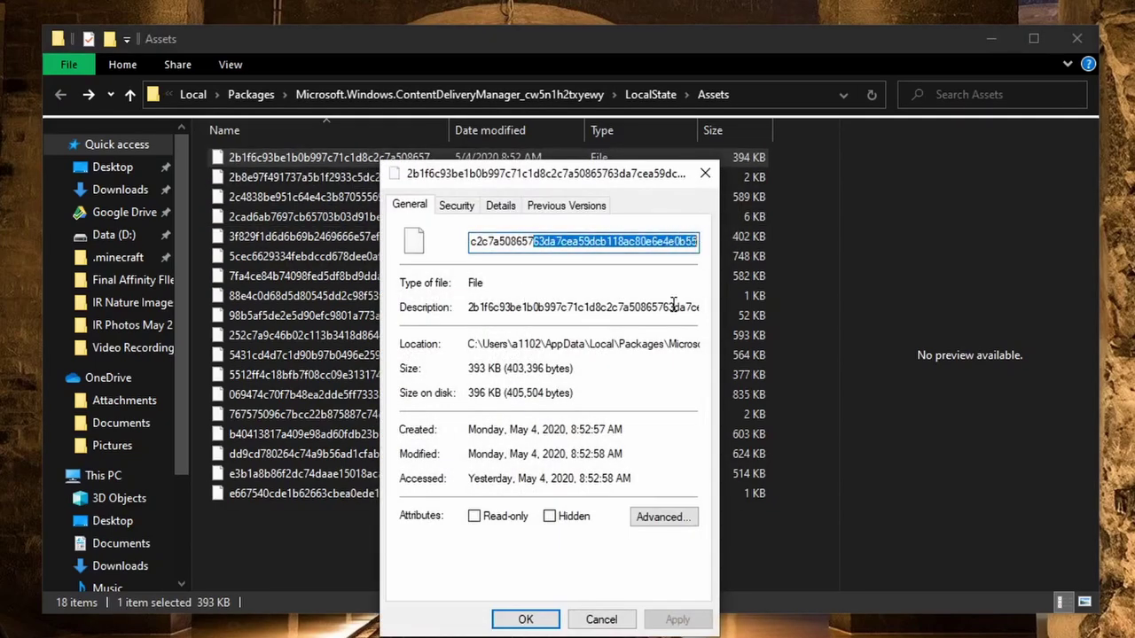
click(604, 620)
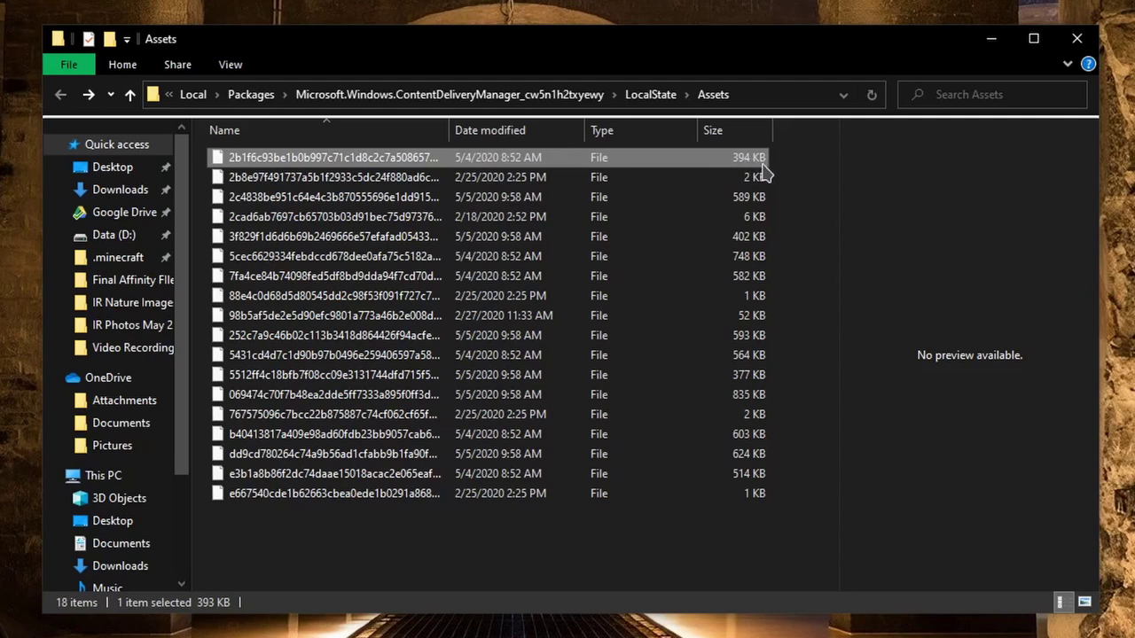
Select the twelve files larger than 300 KB (377 KB to 835 KB) for copying.
click(743, 179)
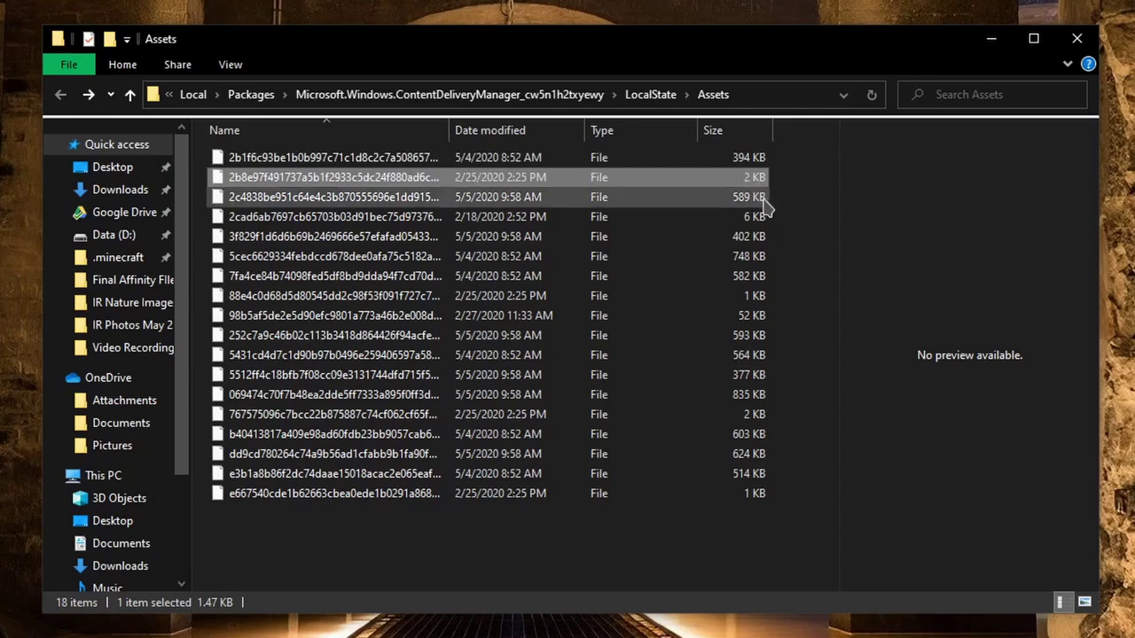
click(740, 158)
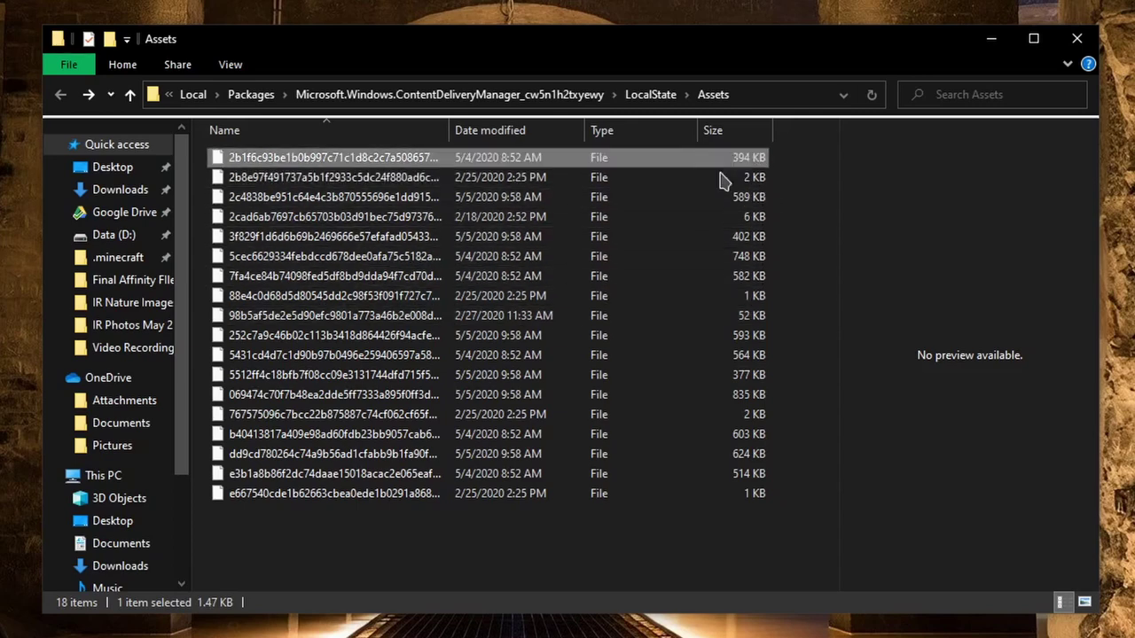
ctrl+click(761, 197)
ctrl+click(761, 237)
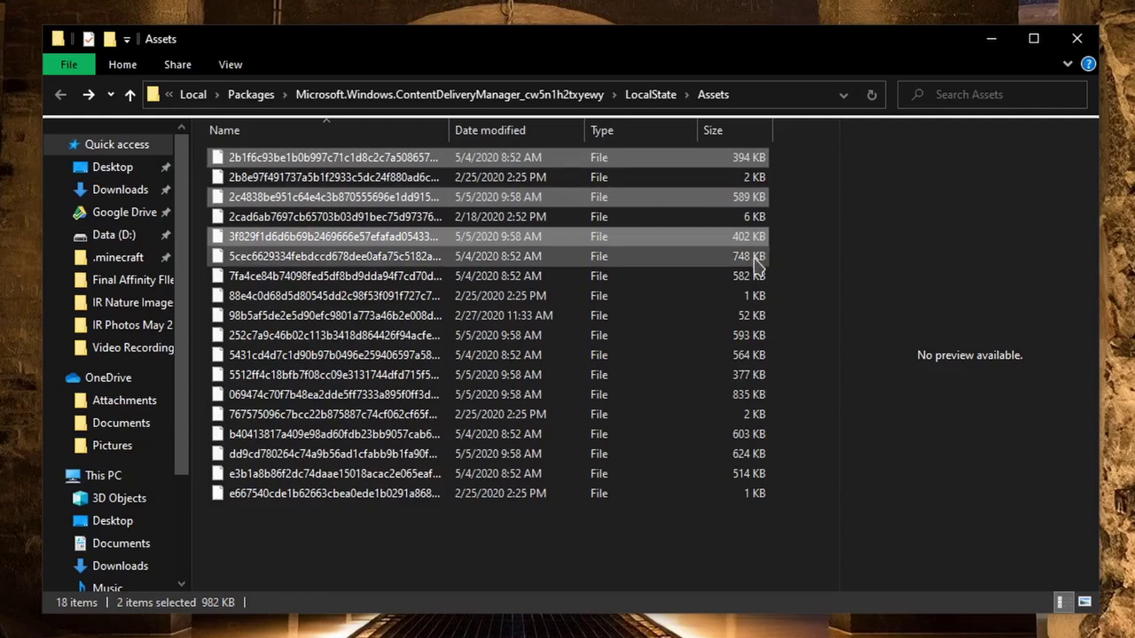
ctrl+click(761, 256)
ctrl+click(761, 275)
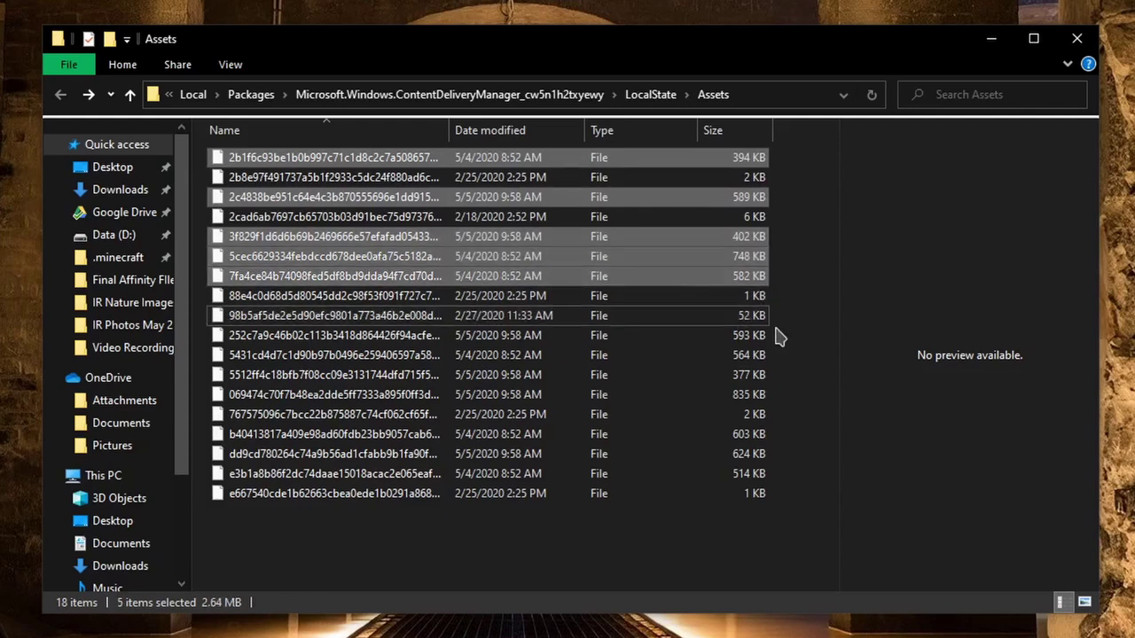
ctrl+click(762, 336)
ctrl+click(759, 355)
ctrl+click(751, 375)
ctrl+click(752, 395)
ctrl+click(754, 434)
ctrl+click(754, 454)
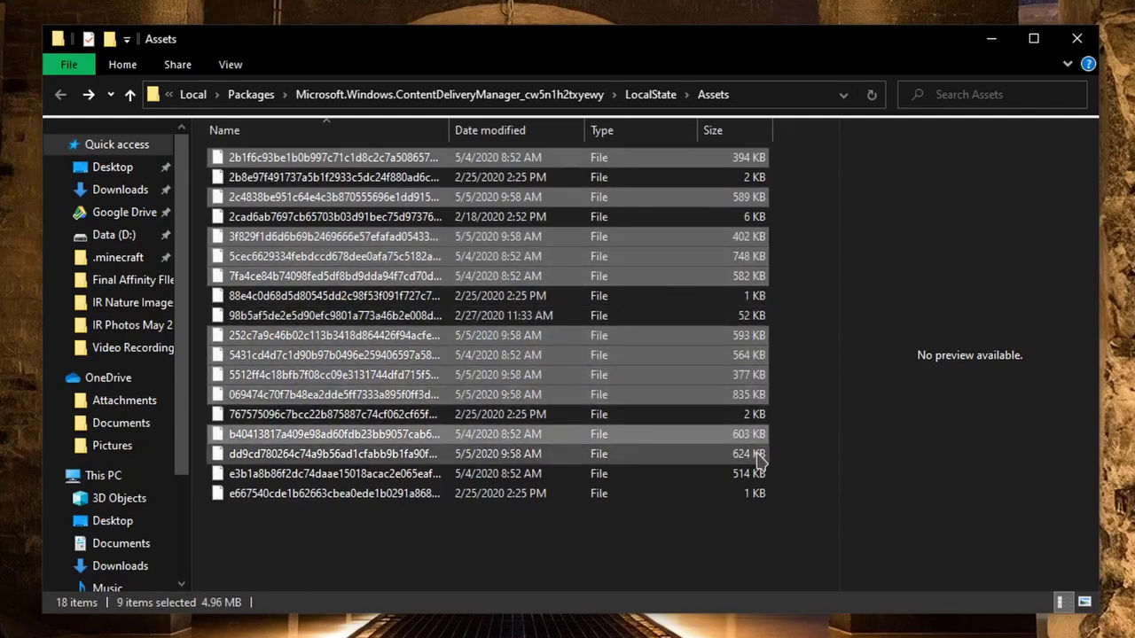
ctrl+click(753, 473)
right_click(645, 363)
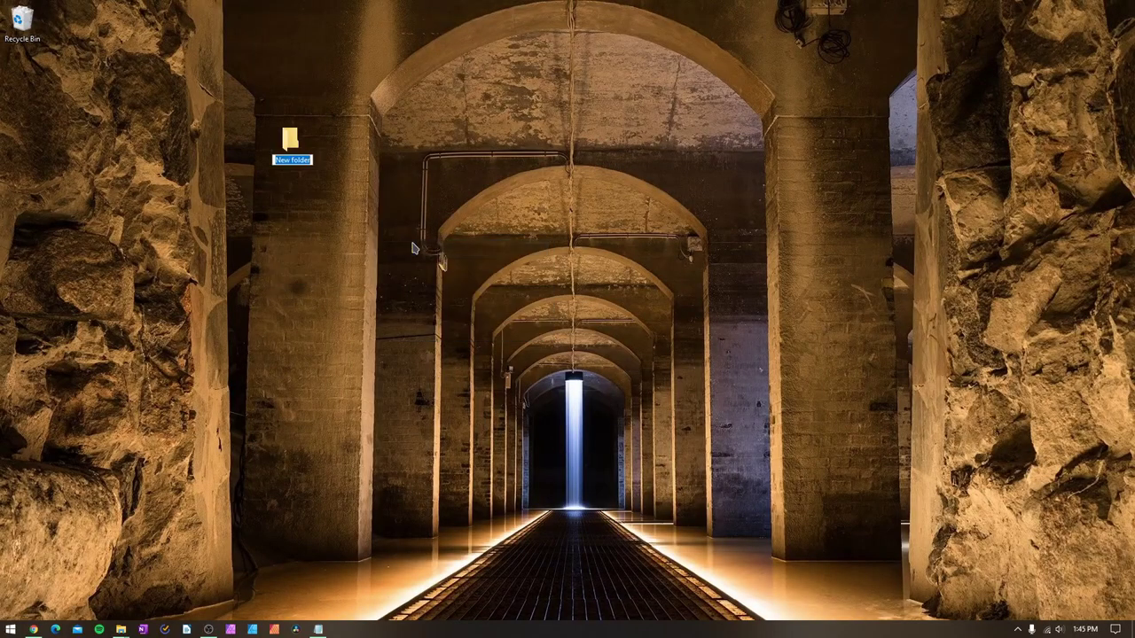
Name the new desktop folder 'windows spotlights' and move it to the desktop's left edge.
text(windows spotlights)
key(Return)
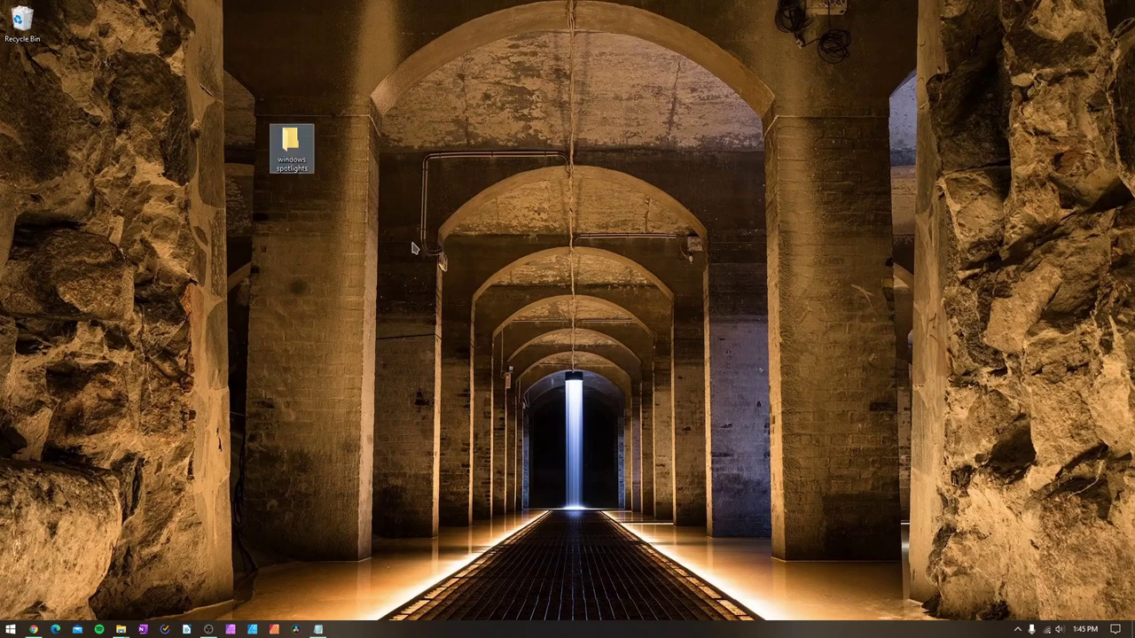
drag(287, 149, 19, 149)
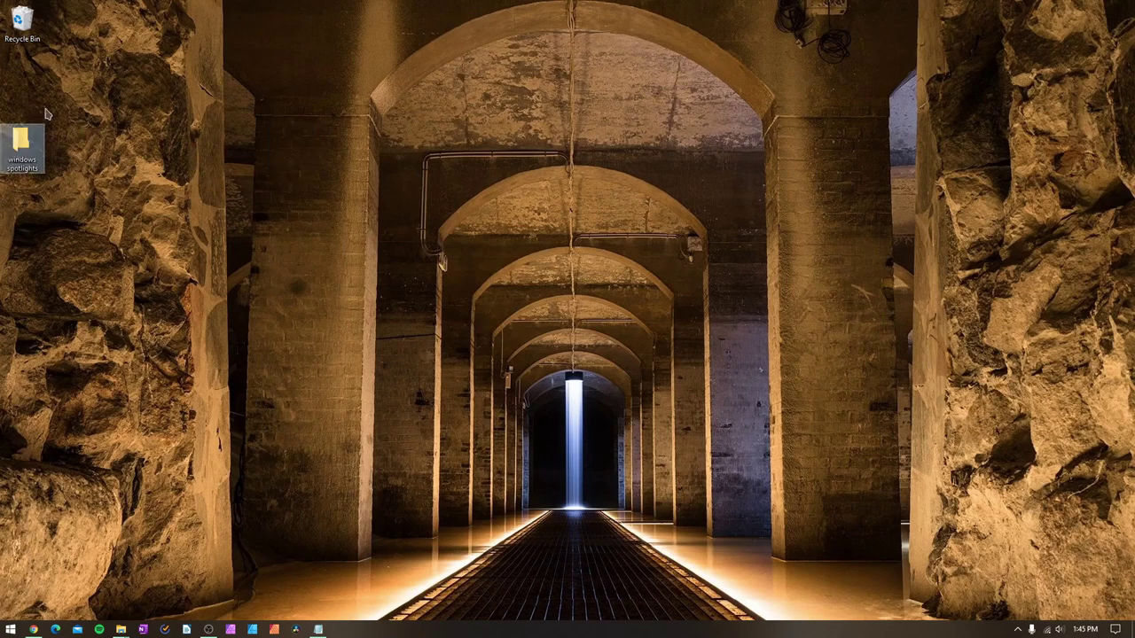
Paste the twelve Spotlight files into the folder; the extensionless files can't open directly.
double_click(19, 146)
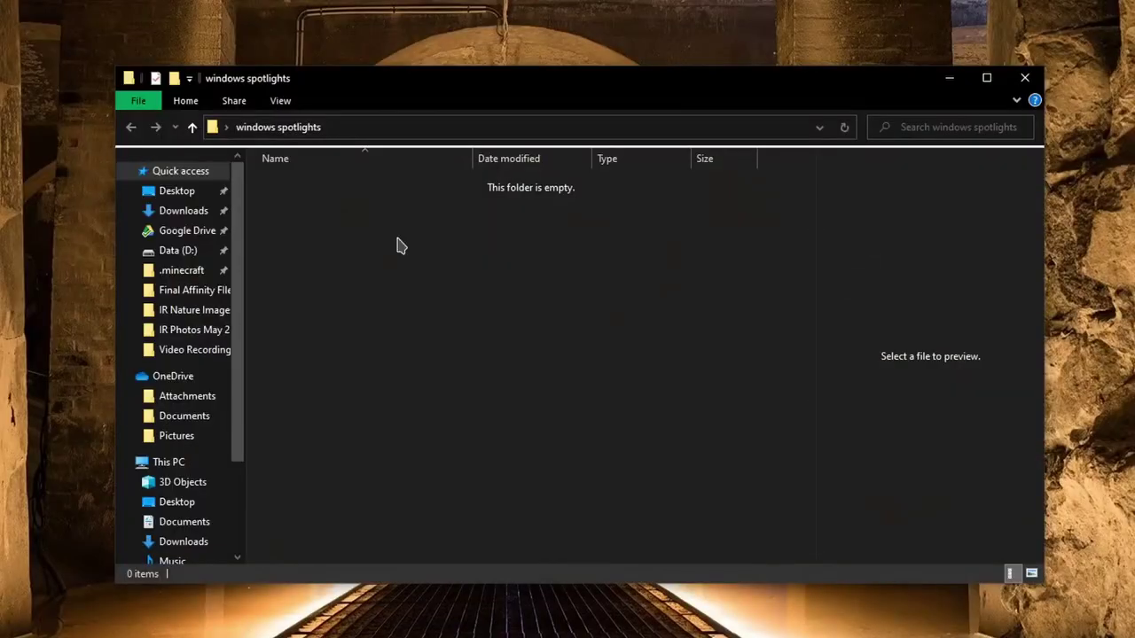
key(ctrl+v)
click(600, 474)
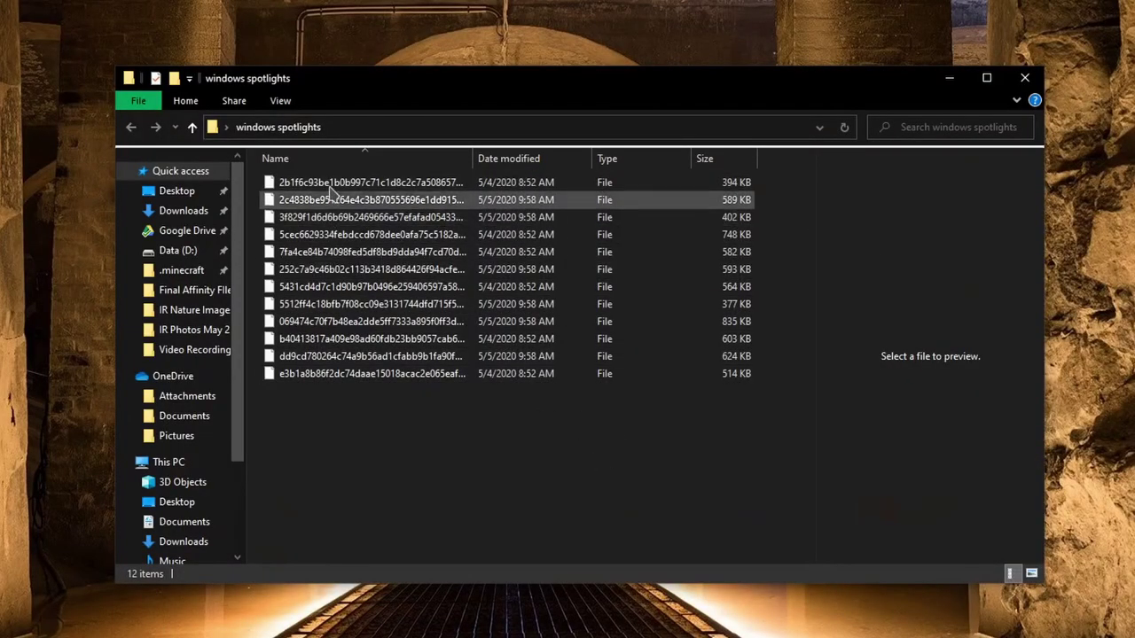
click(335, 183)
click(350, 338)
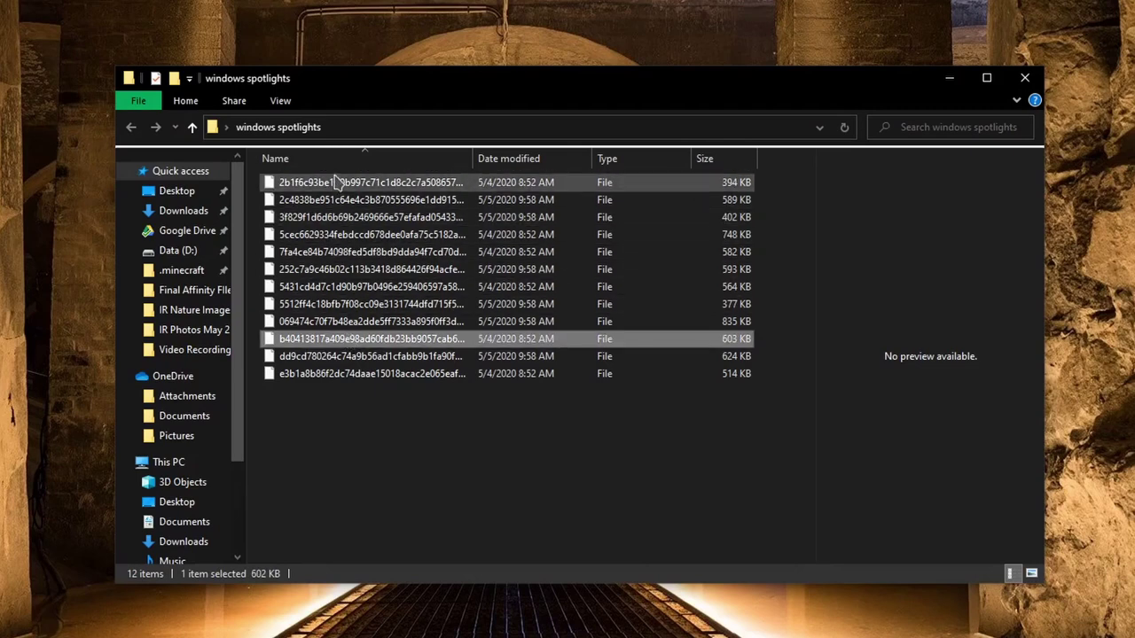
double_click(336, 182)
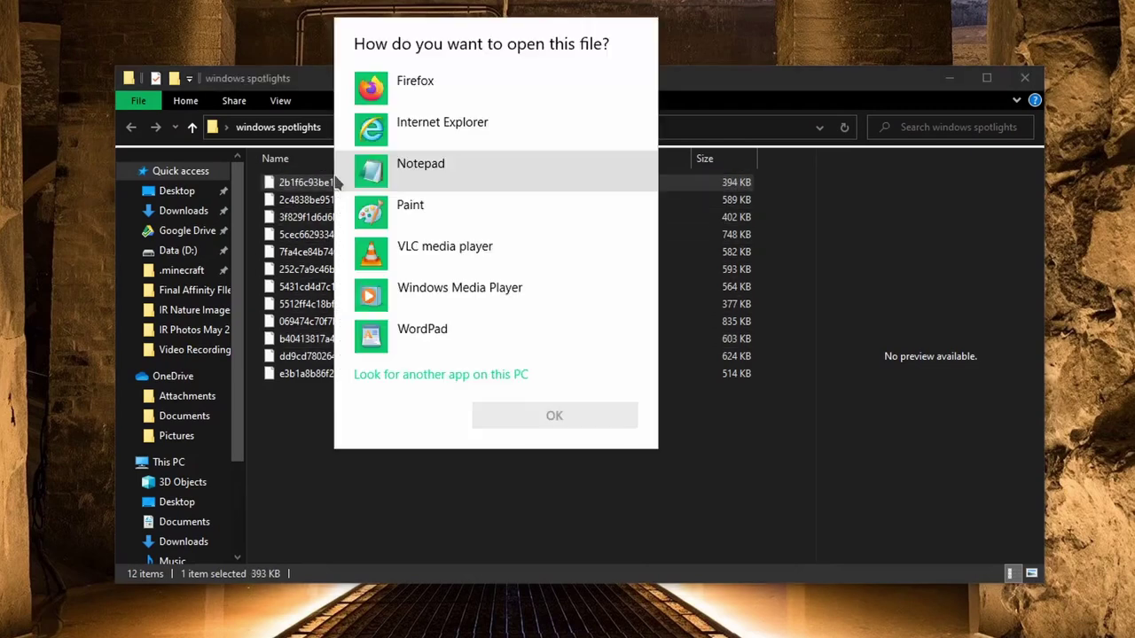
click(729, 152)
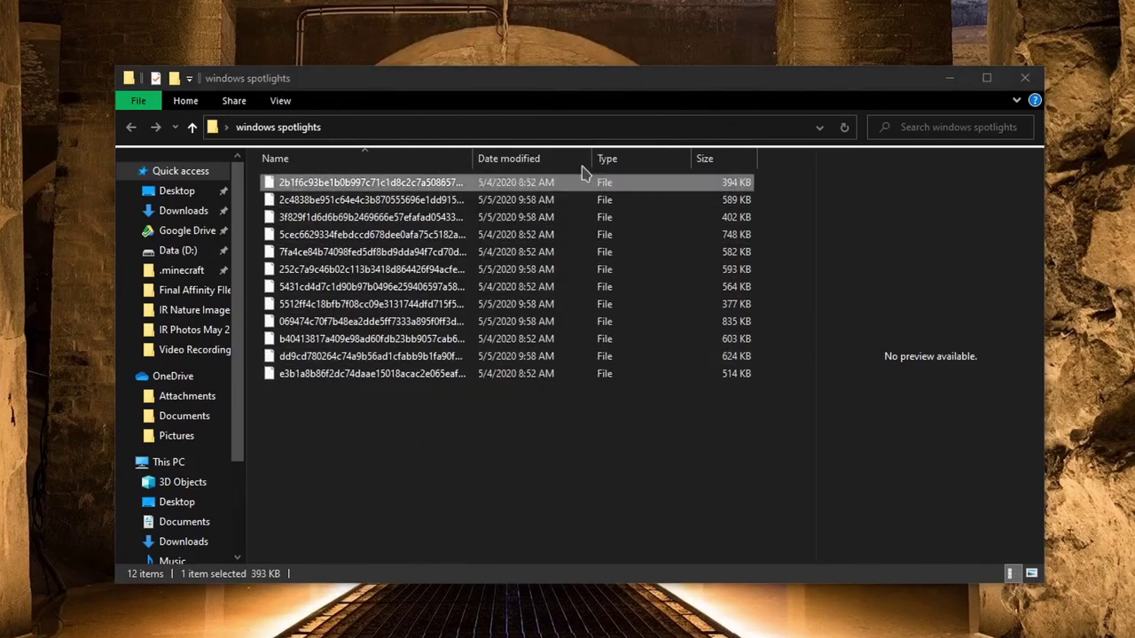
Confirm the first file's name has no extension, leaving it unchanged.
click(358, 186)
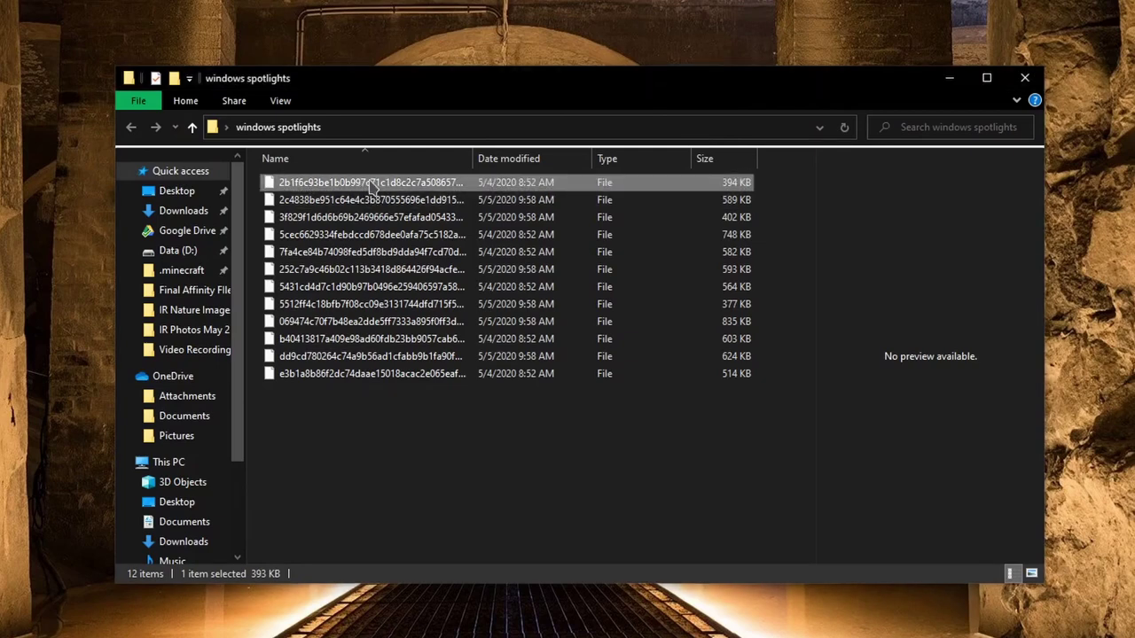
key(F2)
click(620, 183)
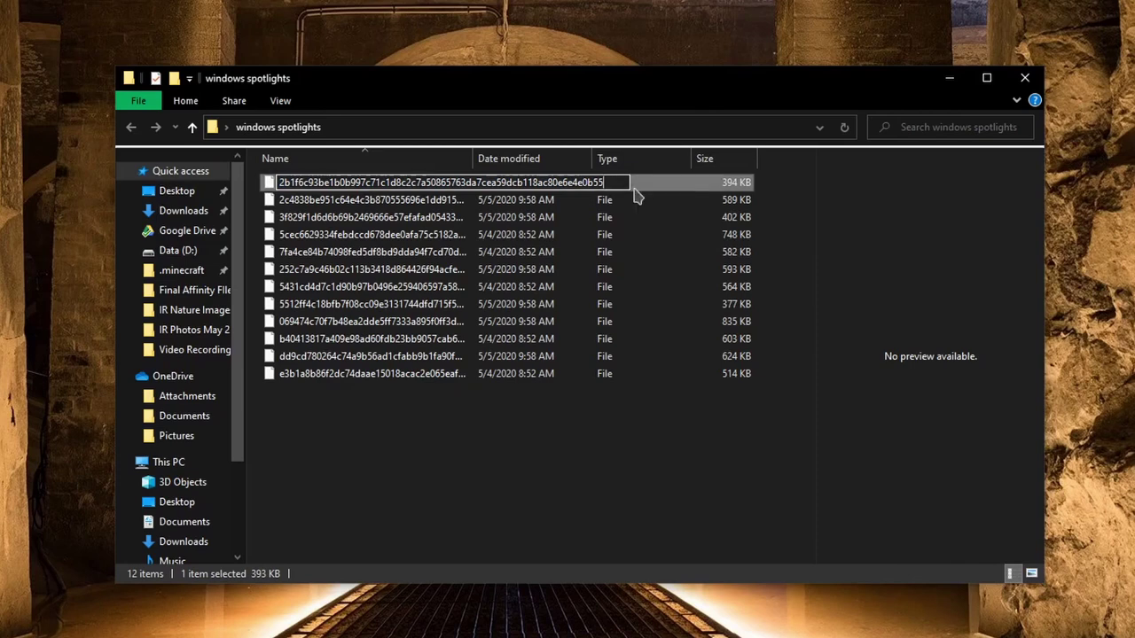
click(394, 440)
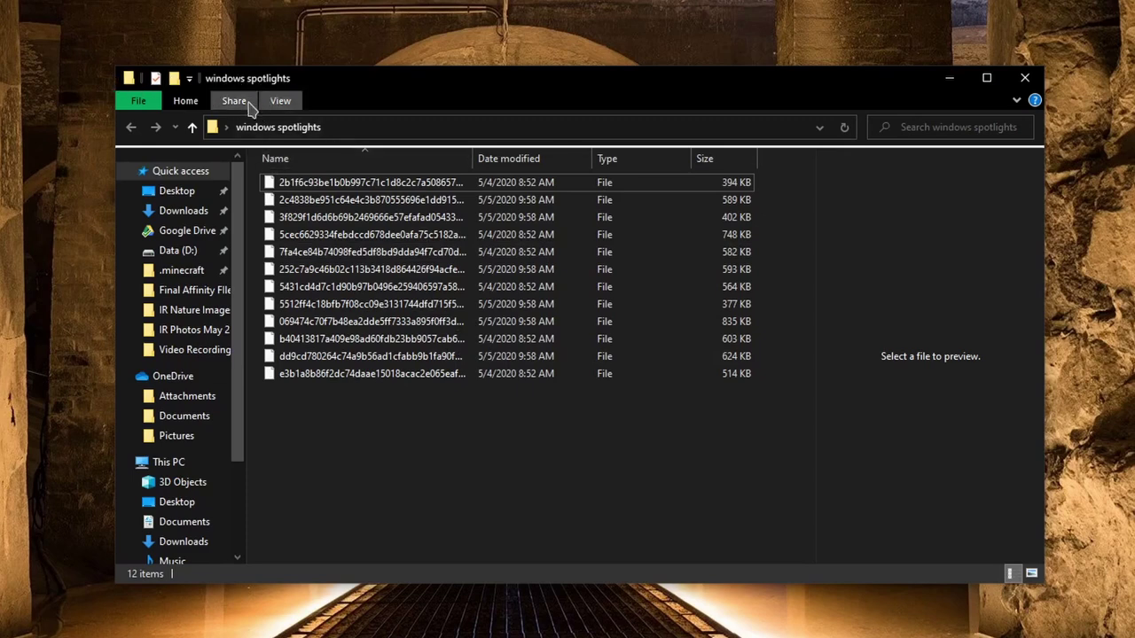
Copy the windows spotlights folder's full path from the address bar.
click(345, 131)
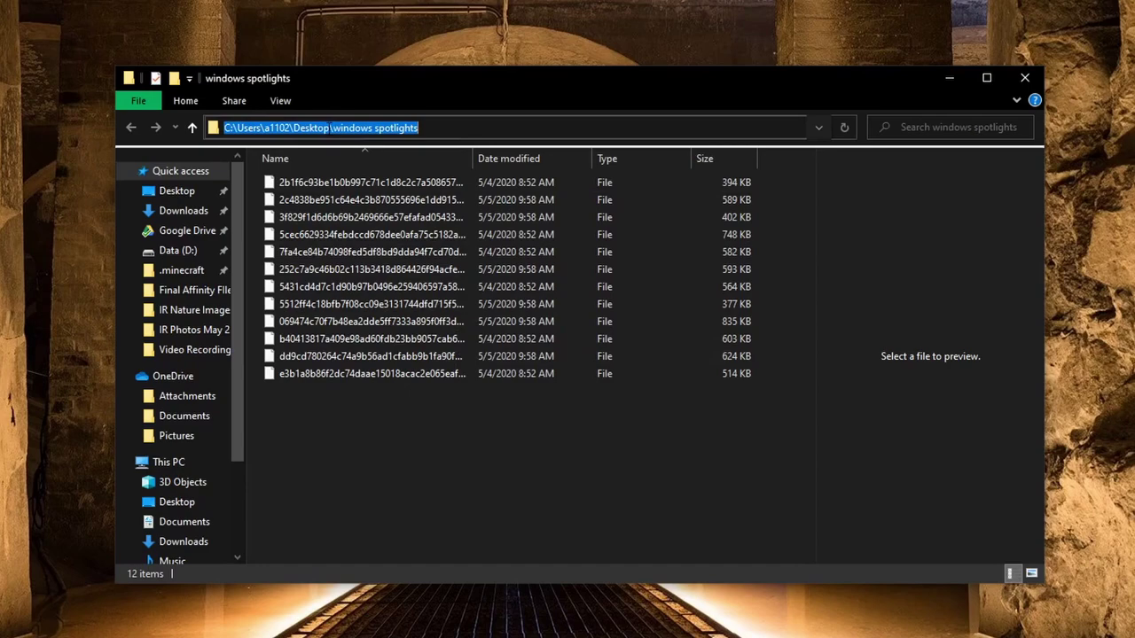
right_click(293, 126)
click(330, 182)
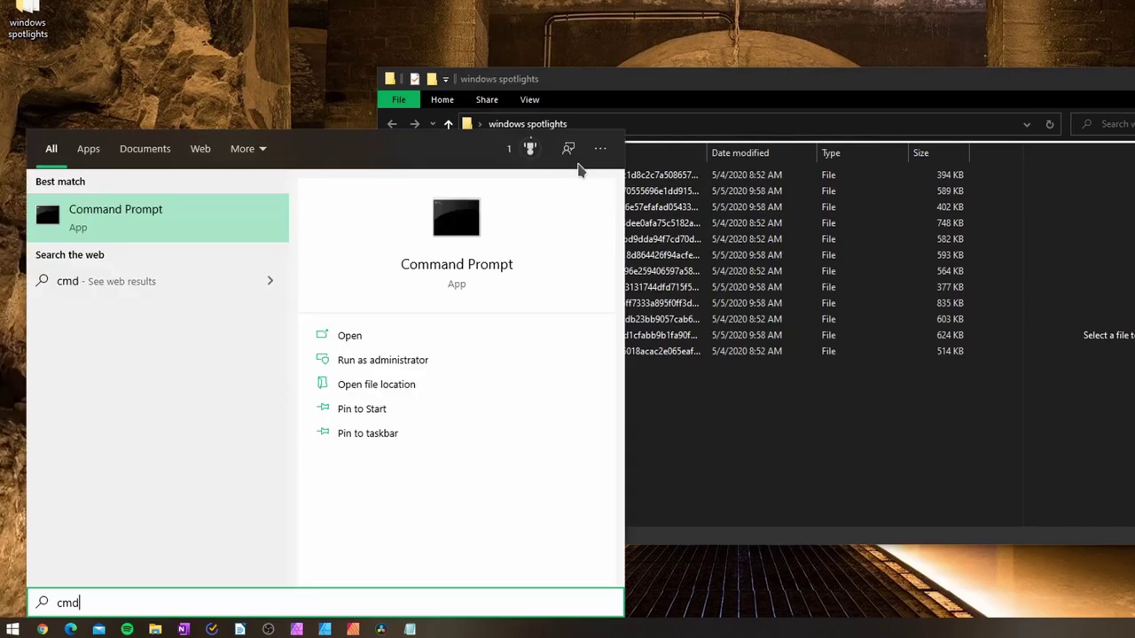
In an administrator Command Prompt, cd into the windows spotlights folder and run ren *. *.jpeg.
right_click(96, 225)
click(131, 232)
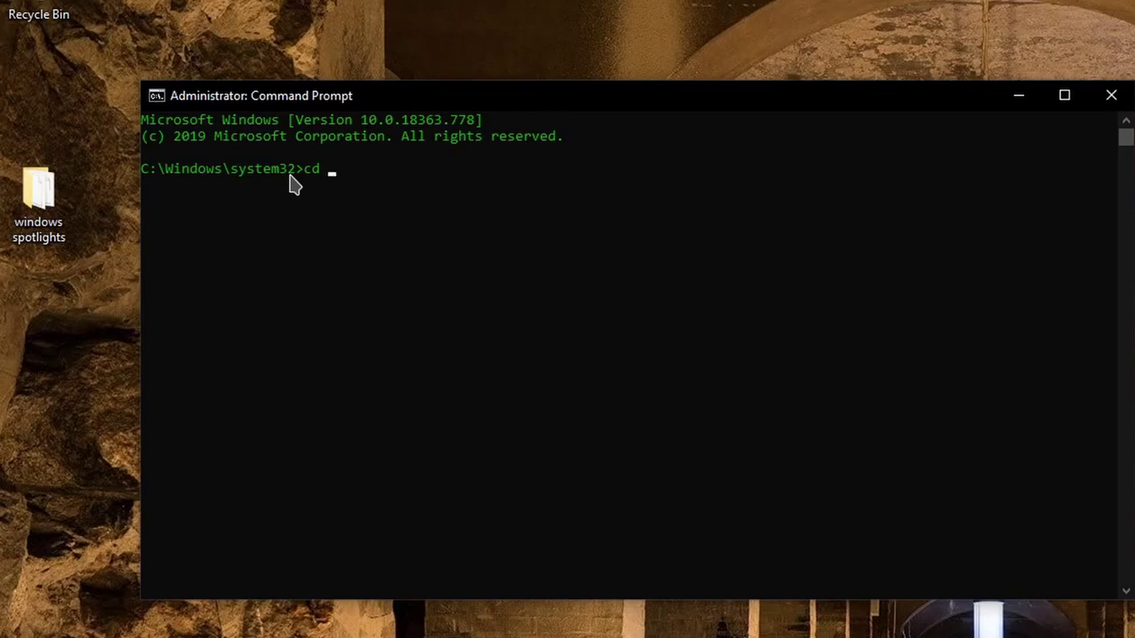
key(ctrl+v)
key(Return)
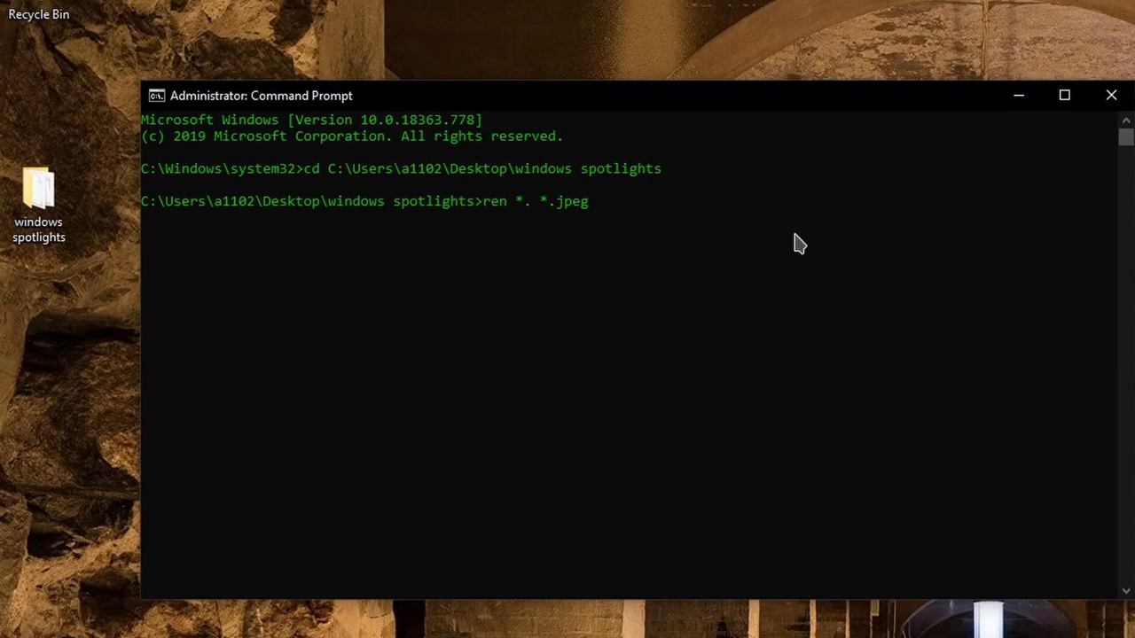
key(Return)
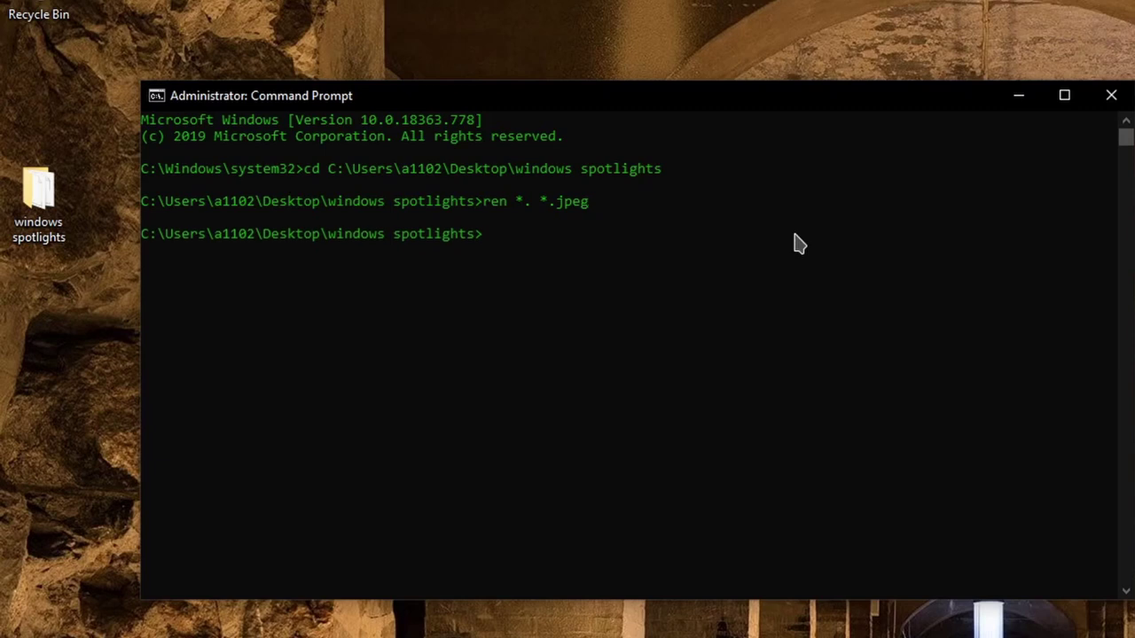
Open the renamed images in Photos and browse through several of them.
double_click(47, 195)
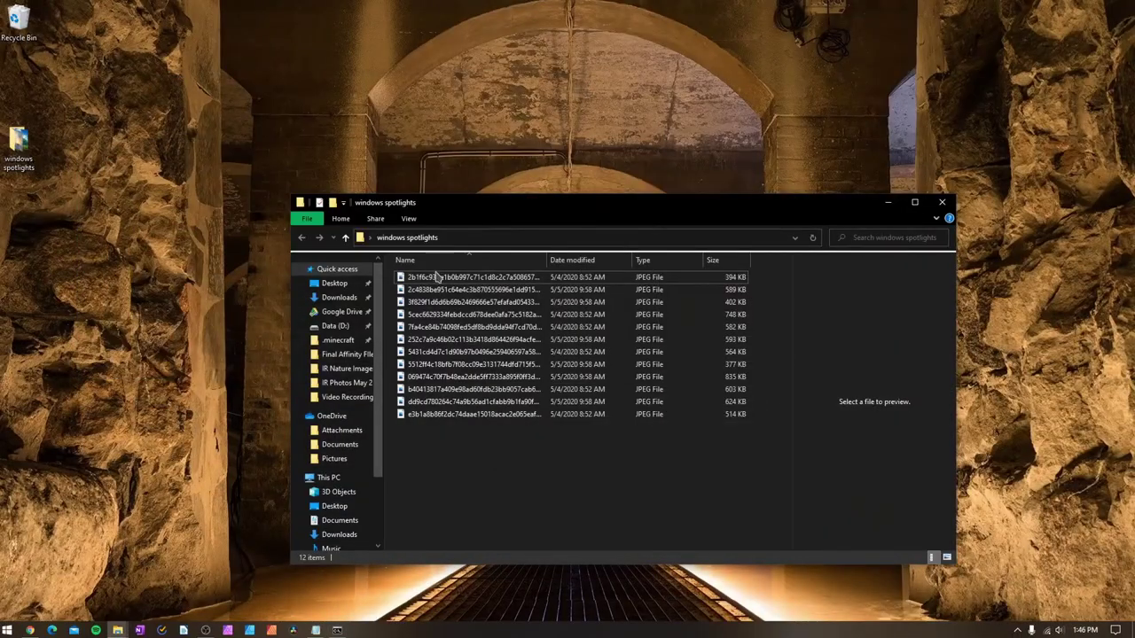
double_click(434, 288)
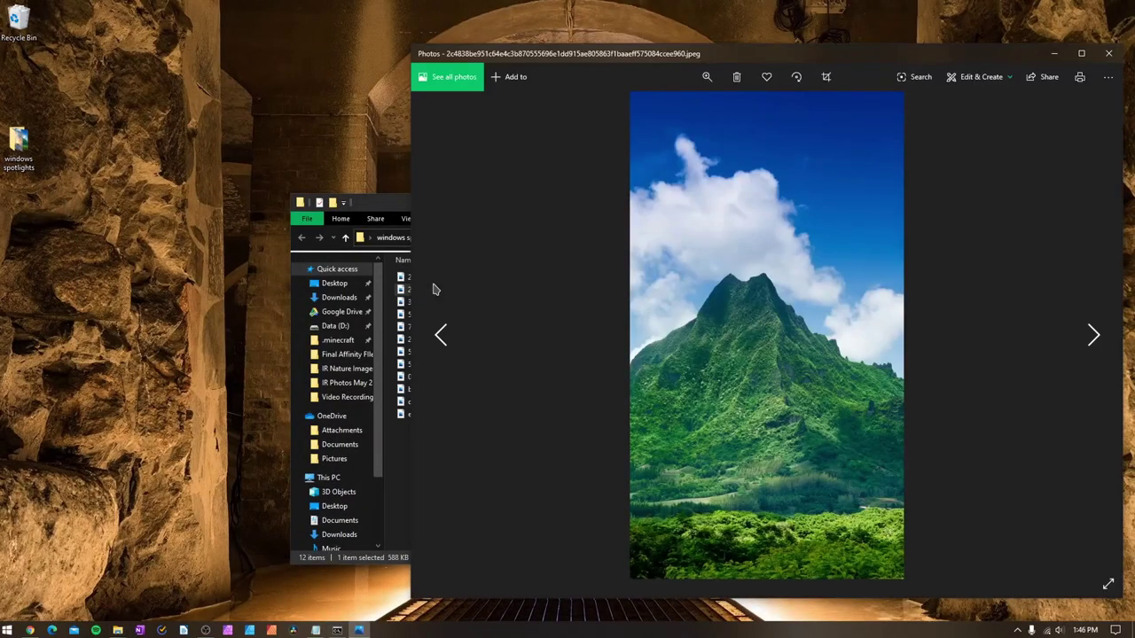
key(Left)
key(Right)
key(Right)
key(Right)
key(Right)
key(Right)
key(Right)
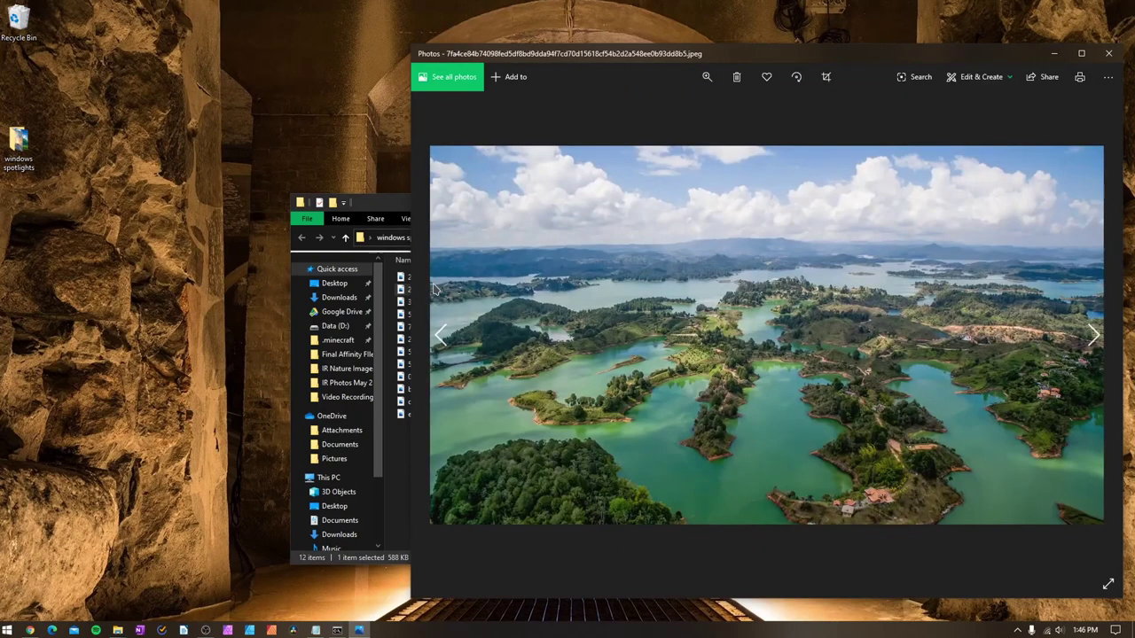
key(Right)
key(Right)
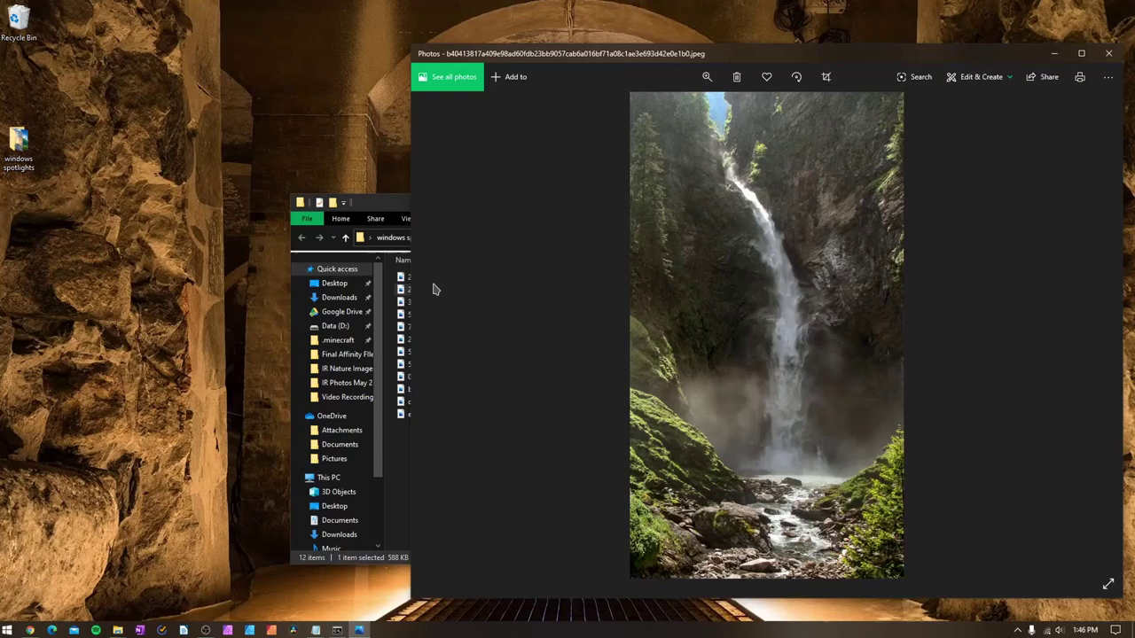
click(1108, 53)
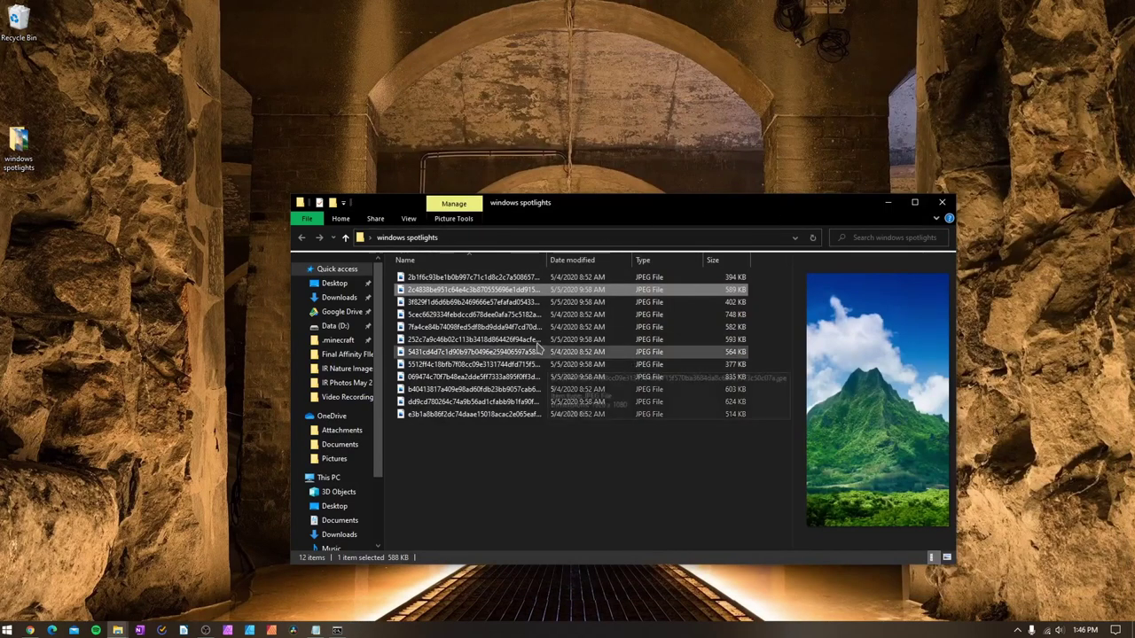
Preview an image in the folder, clear the selection, and close the windows spotlights window.
click(470, 364)
click(485, 446)
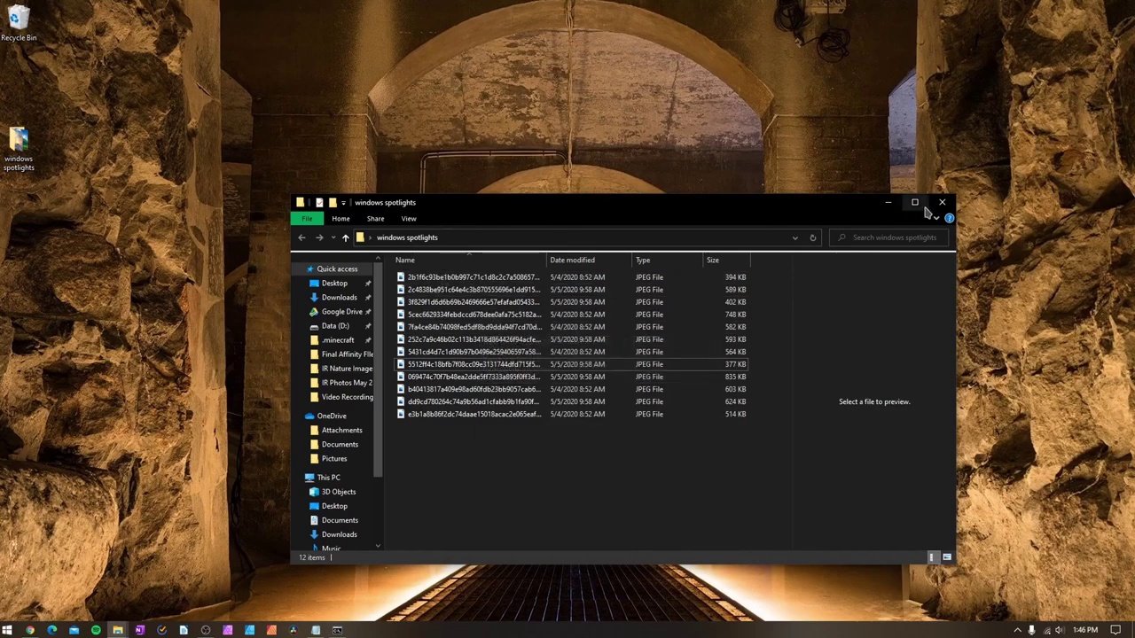
click(941, 202)
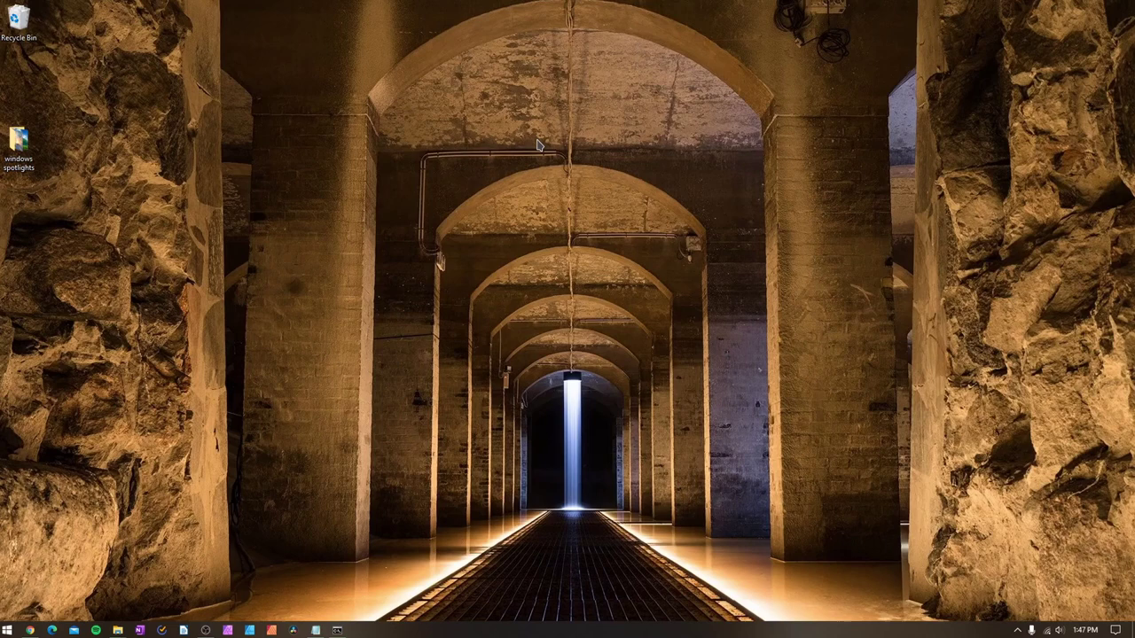
drag(521, 97, 570, 176)
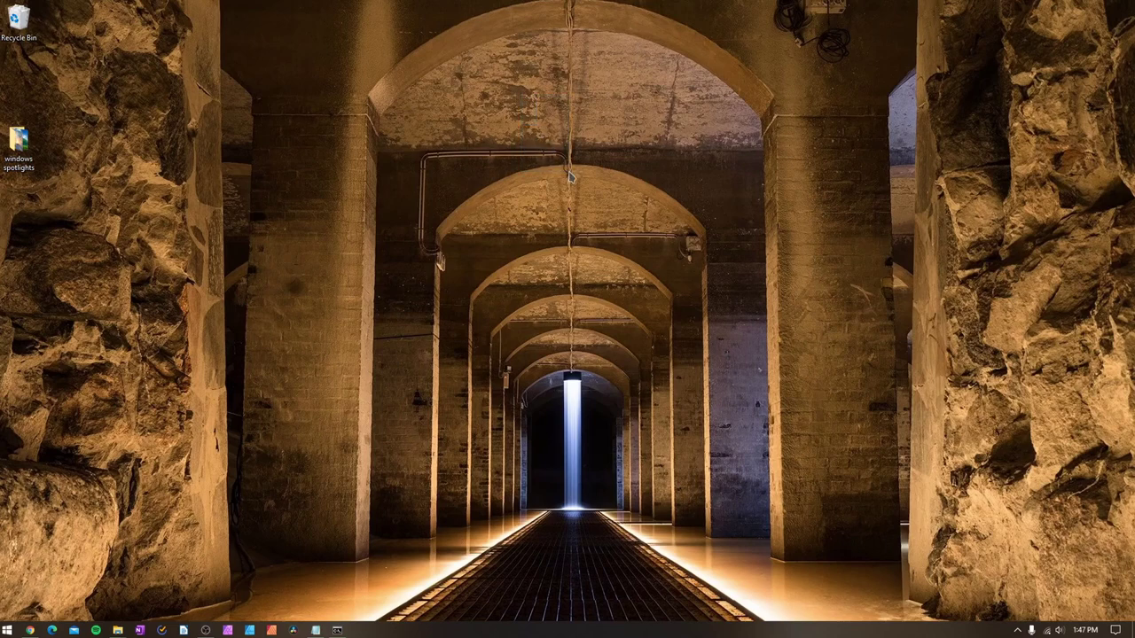